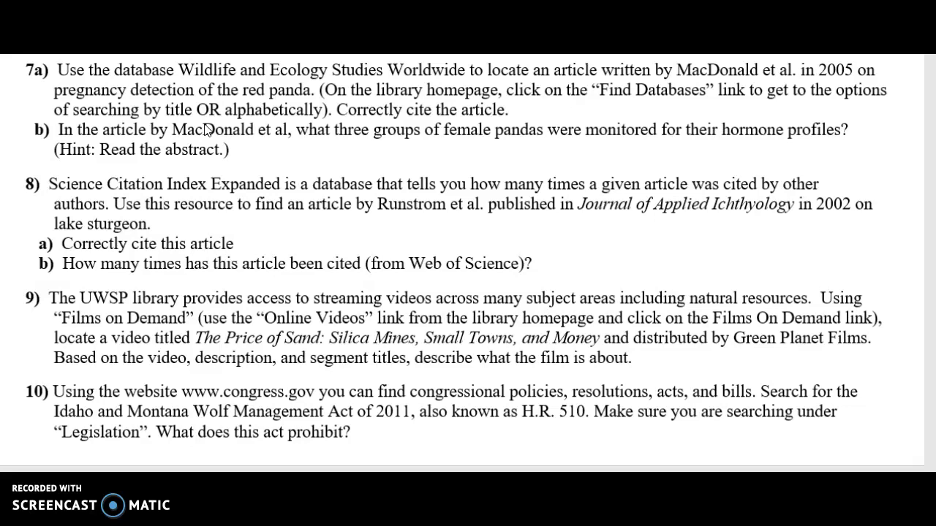
Highlight and review questions 7a–b on the 2005 red panda article, then switch to the library homepage.
left_click(265, 64)
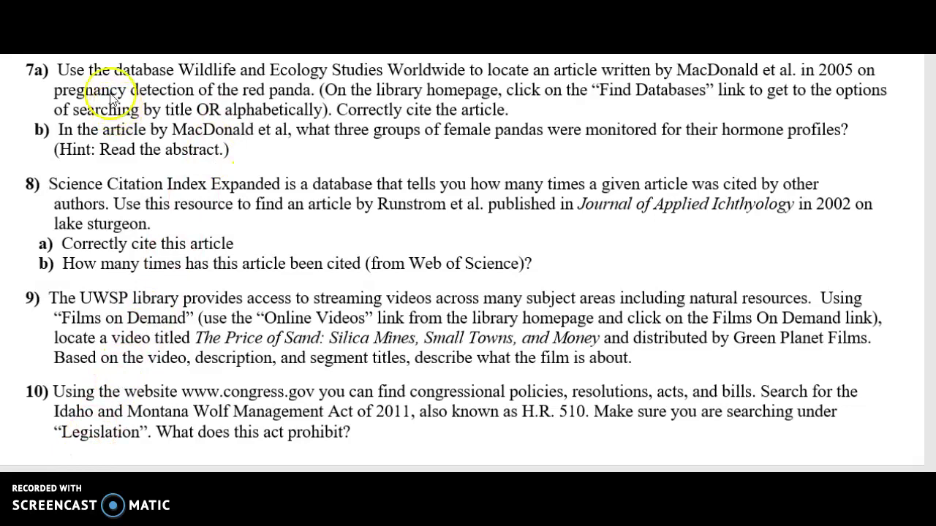
left_click(62, 67, "shift")
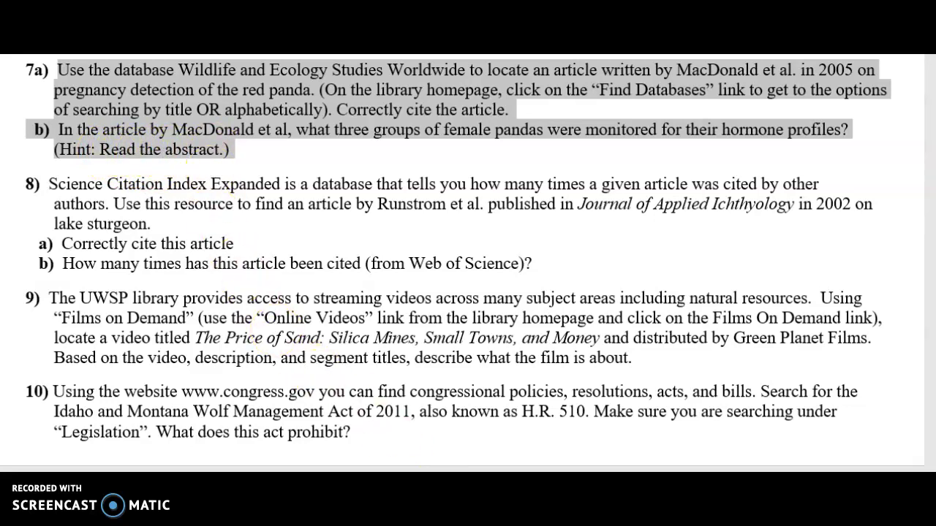
key("Escape")
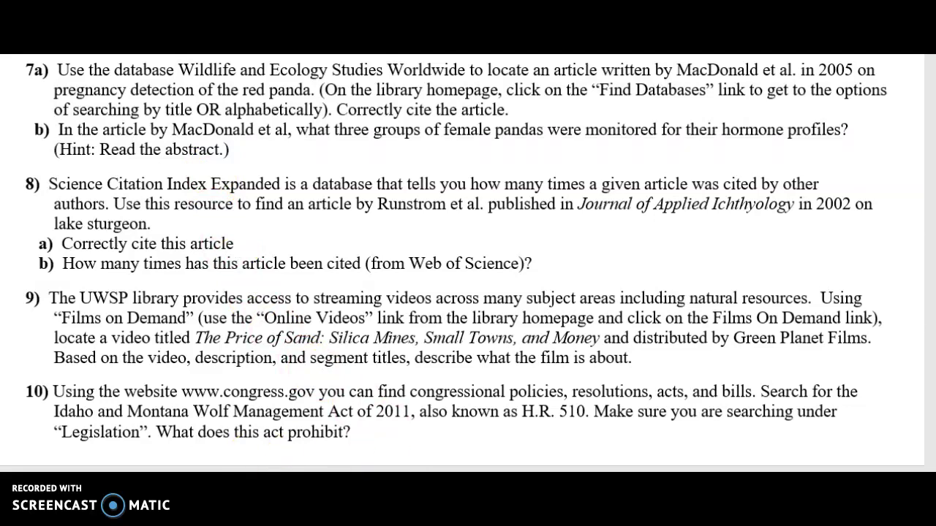
key("alt+Tab")
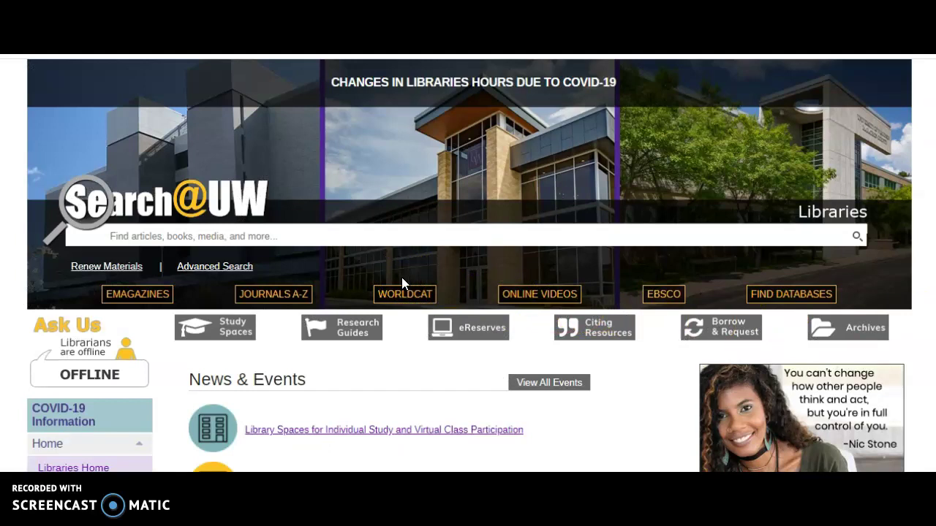
Open the UWSP Libraries A-Z database list of 281 databases.
left_click(322, 232)
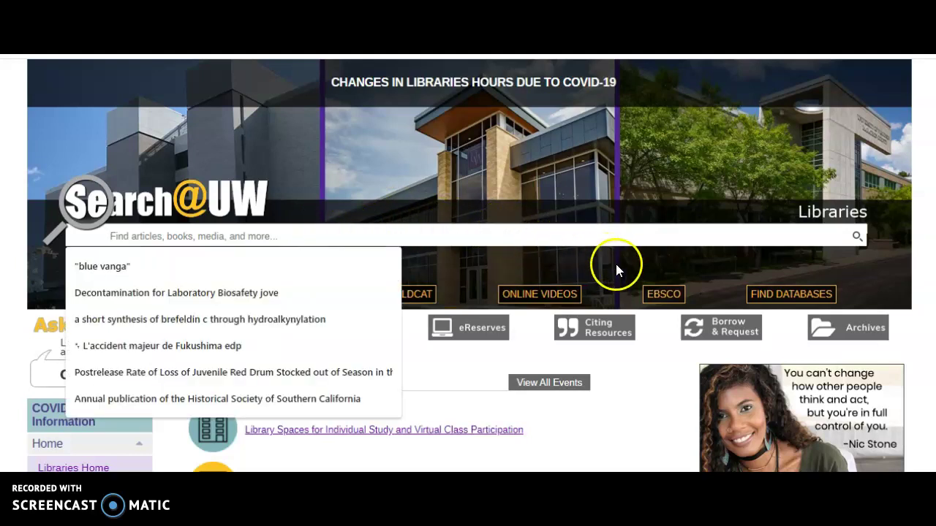
left_click(786, 298)
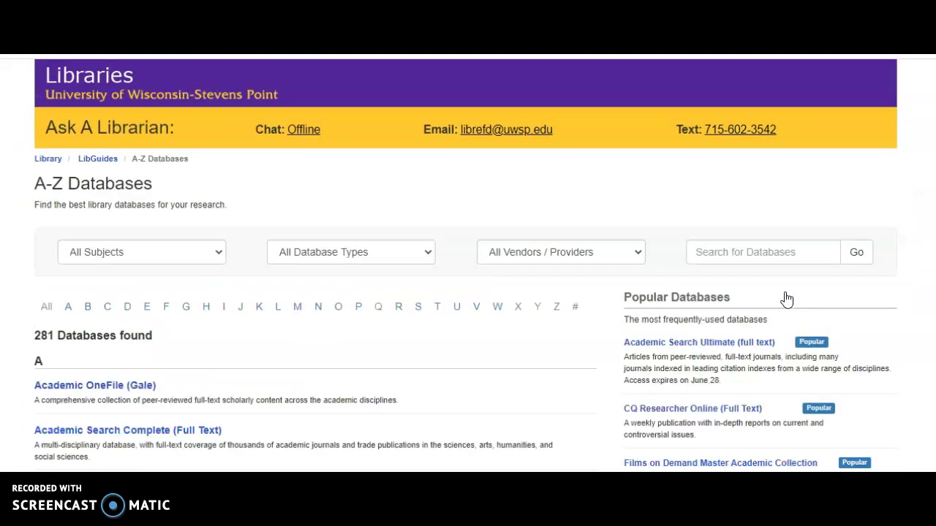
left_click(501, 333)
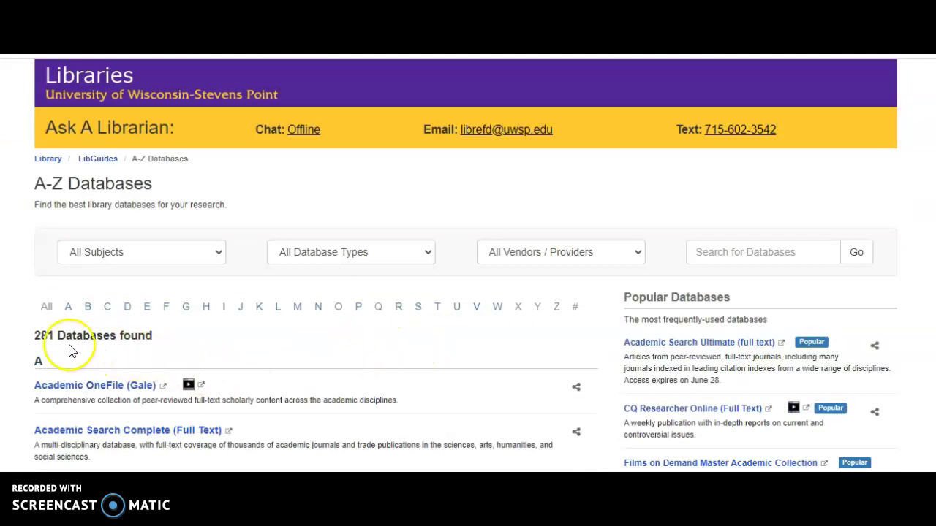
left_click_drag(35, 338, 152, 338)
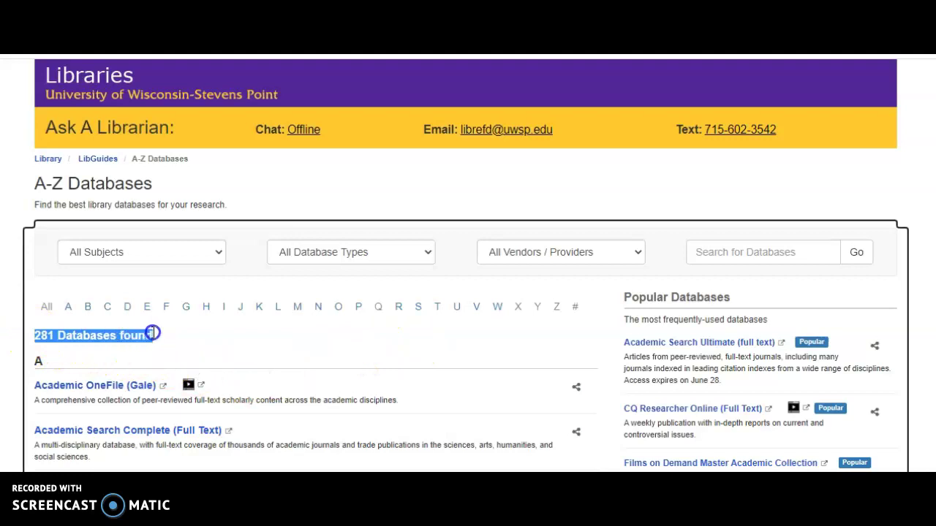
left_click(155, 338)
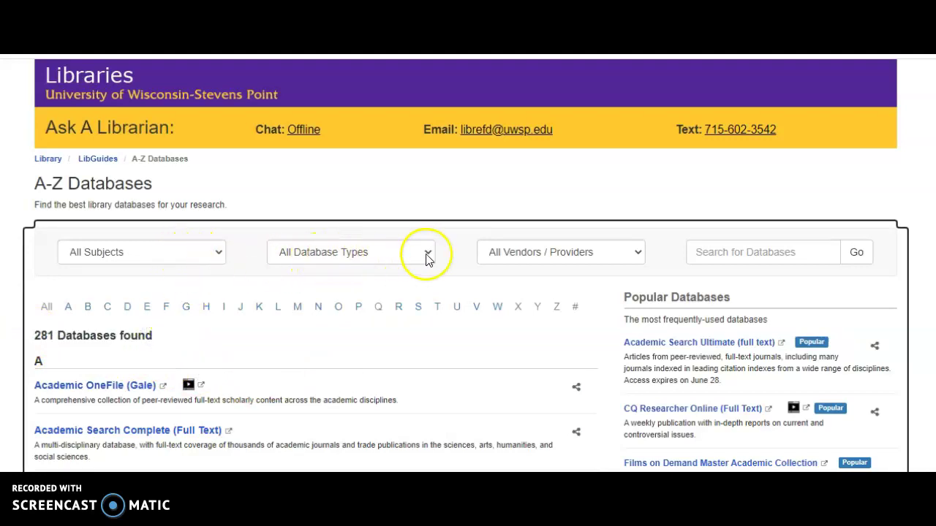
scroll(289, 334, "down", 1)
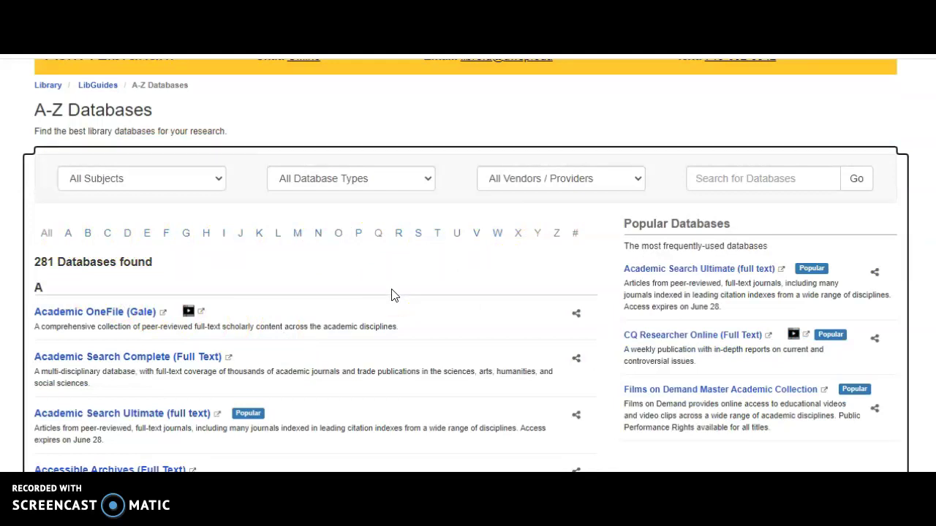
Filter the list to W and open Wildlife & Ecology Studies Worldwide.
left_click(498, 234)
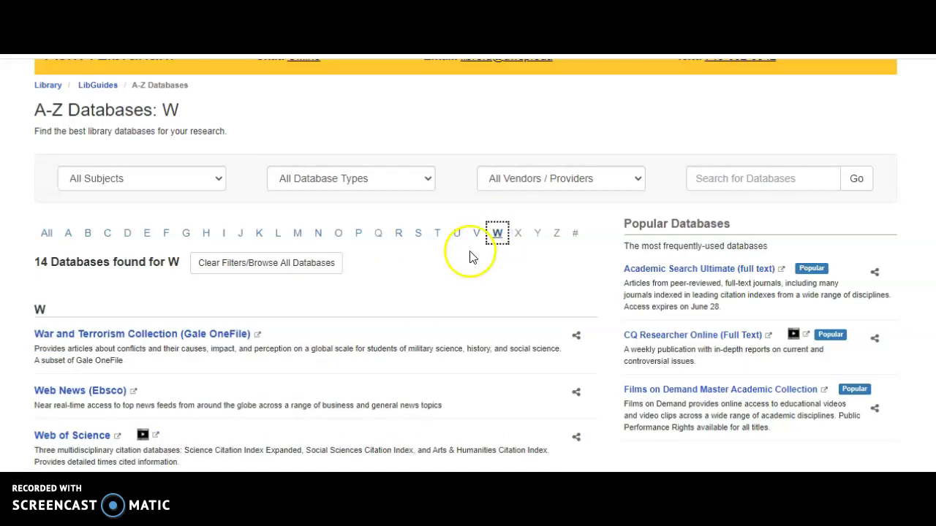
scroll(449, 271, "down", 1)
scroll(449, 272, "down", 1)
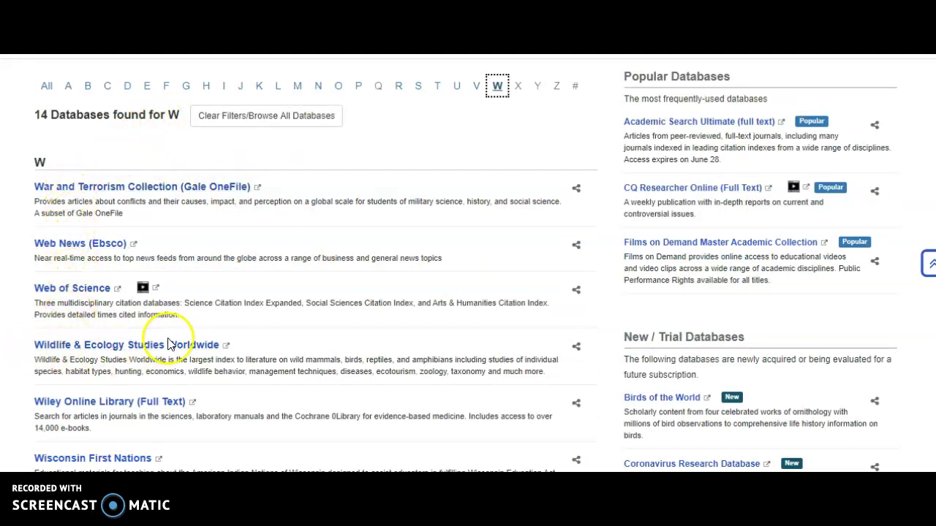
left_click(82, 347)
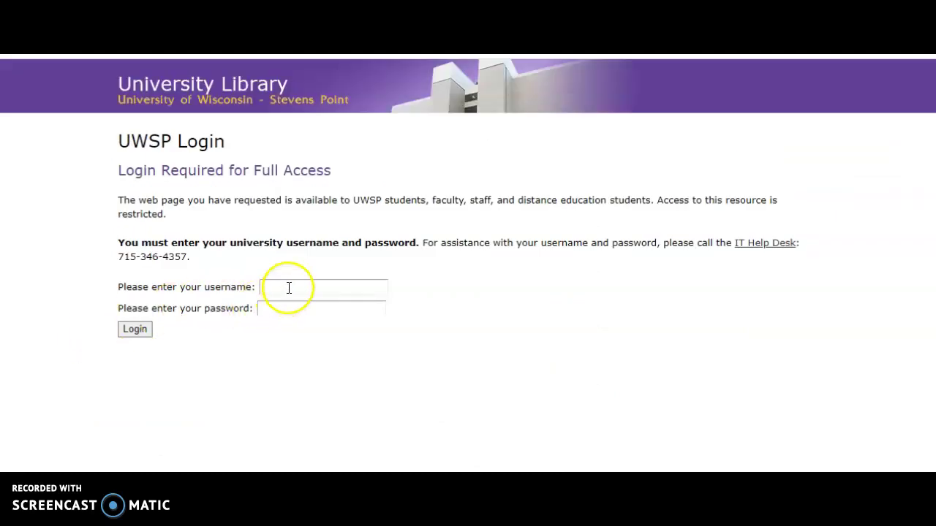
Log in with the university username and password to reach the EBSCOhost search form.
left_click(288, 287)
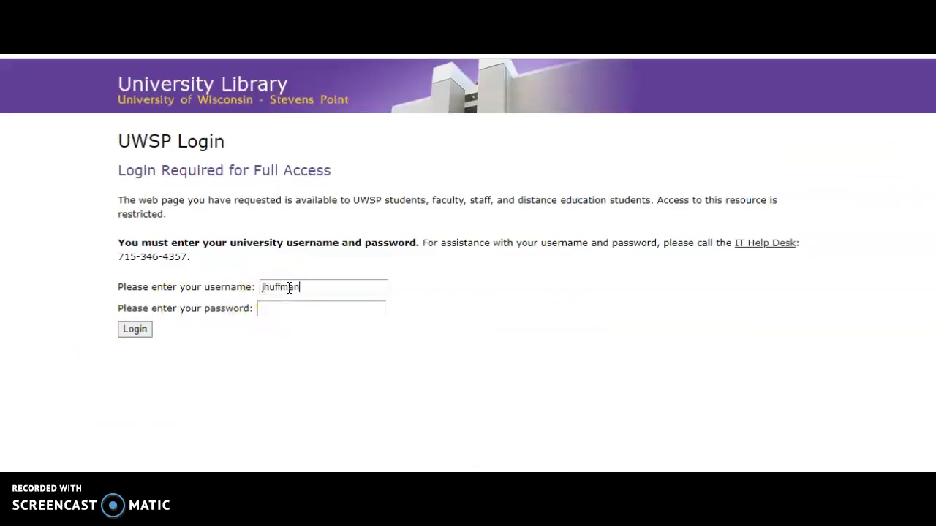
key("Tab")
type("••••••••••••")
key("Return")
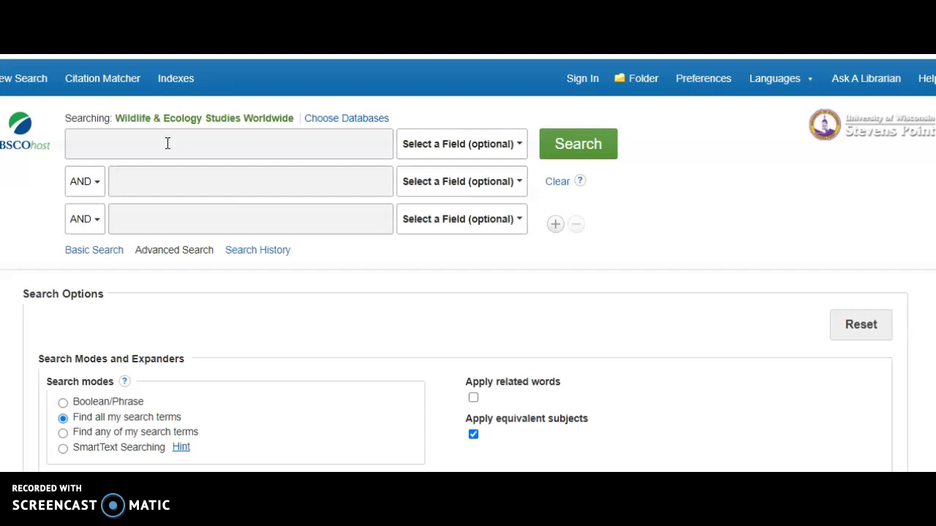
Enter 'macdonald pregnancy detection red panda 2005' in the first search box, fixing the year typo.
left_click(167, 144)
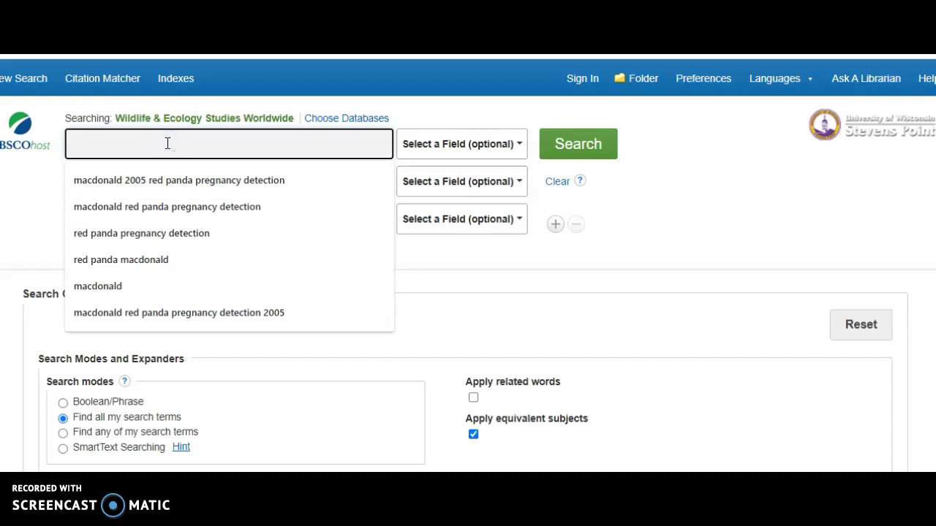
type("mace")
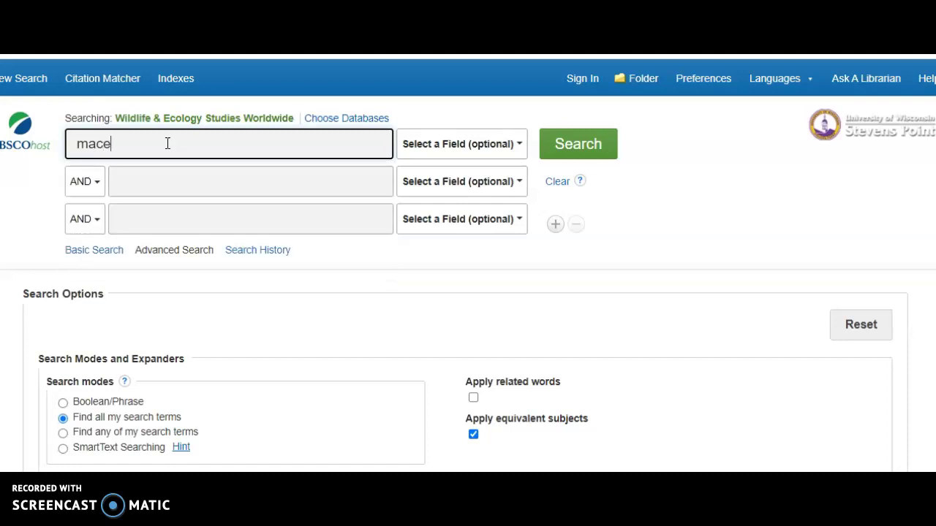
key("BackSpace")
type("donald ")
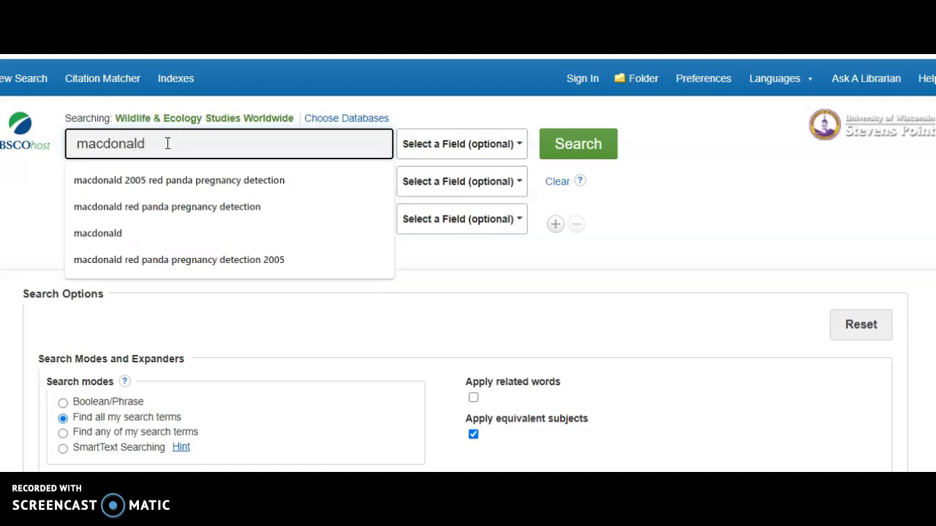
type("pr")
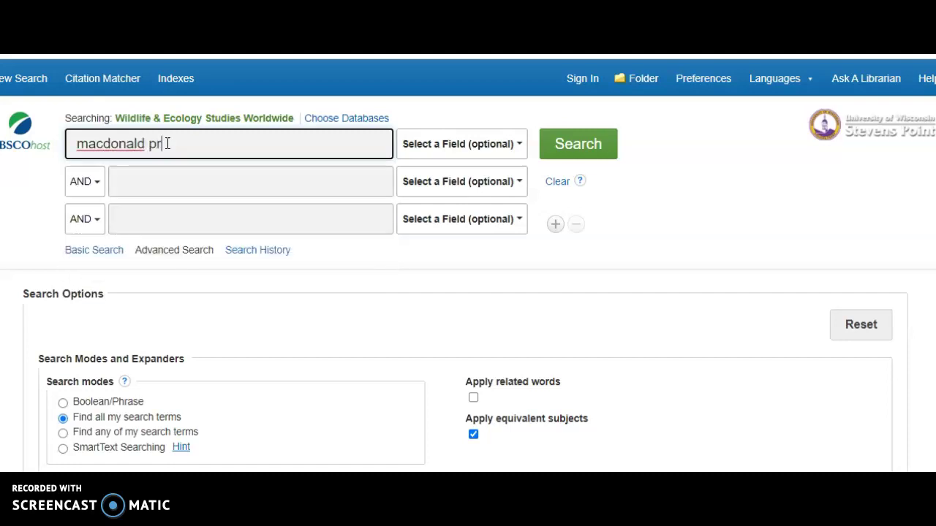
type("egnancy detection red p")
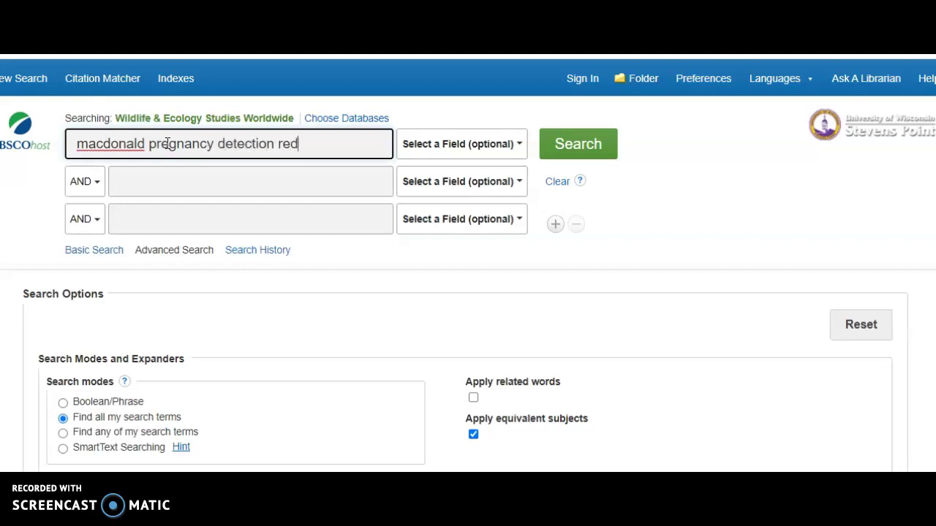
type("anda 2-")
type("-5")
key("BackSpace")
key("BackSpace")
key("BackSpace")
type("005")
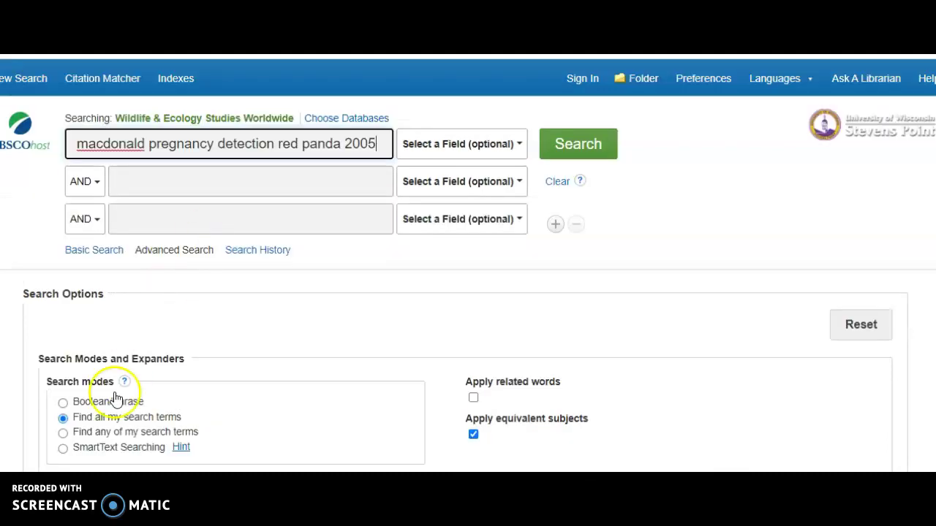
Run the search and highlight the single-result count.
key("Return")
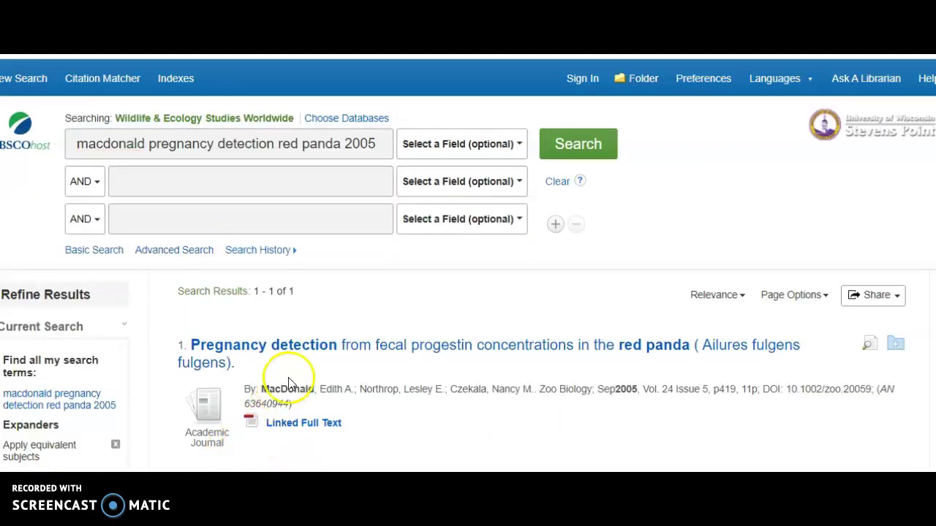
scroll(319, 318, "down", 1)
scroll(319, 317, "down", 1)
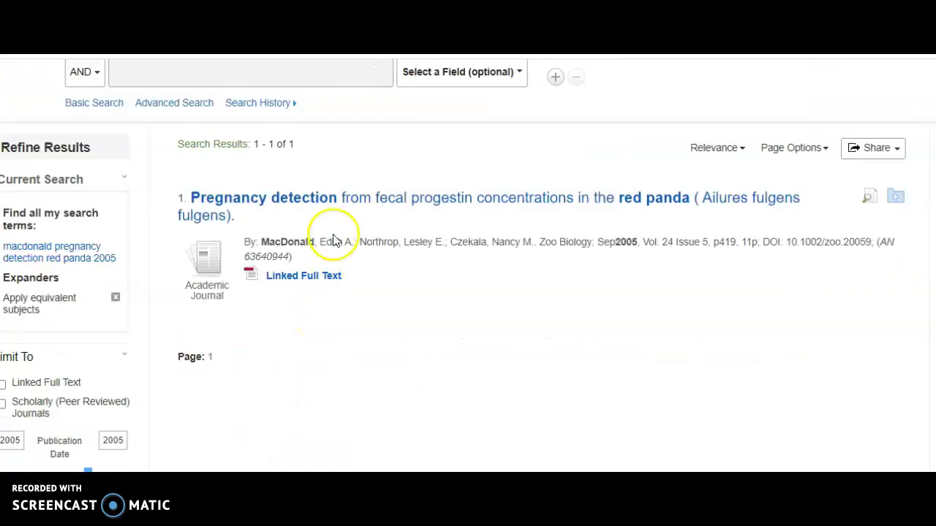
left_click_drag(294, 144, 256, 146)
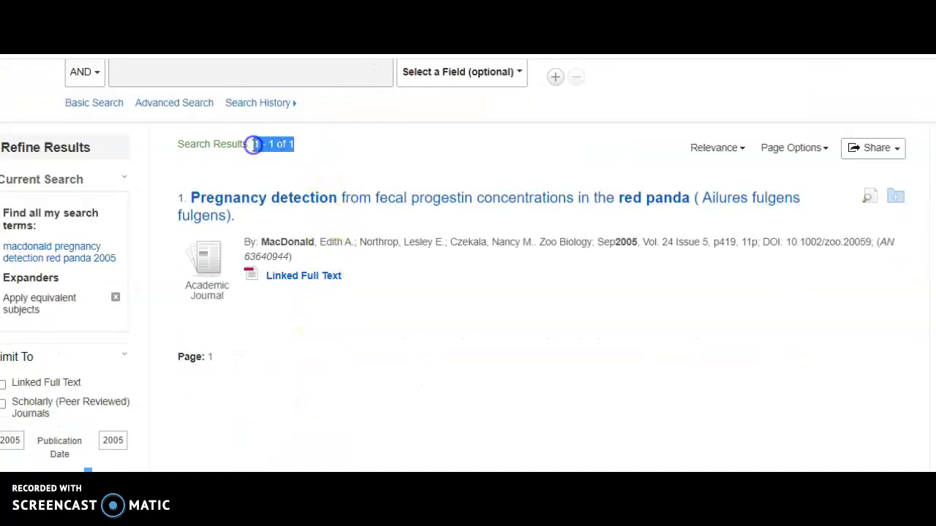
Review the Zoo Biology red panda pregnancy detection result and highlight its 2005 publication year.
scroll(246, 168, "up", 2)
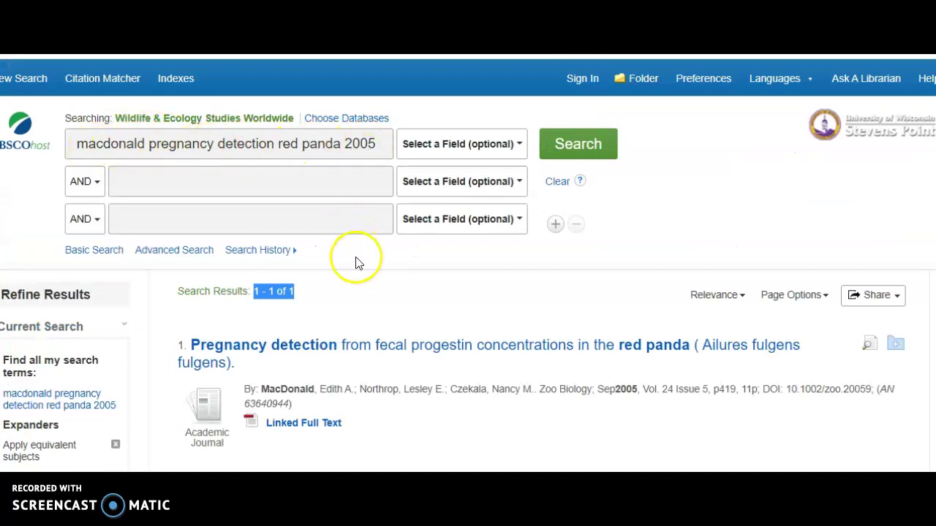
scroll(355, 263, "down", 2)
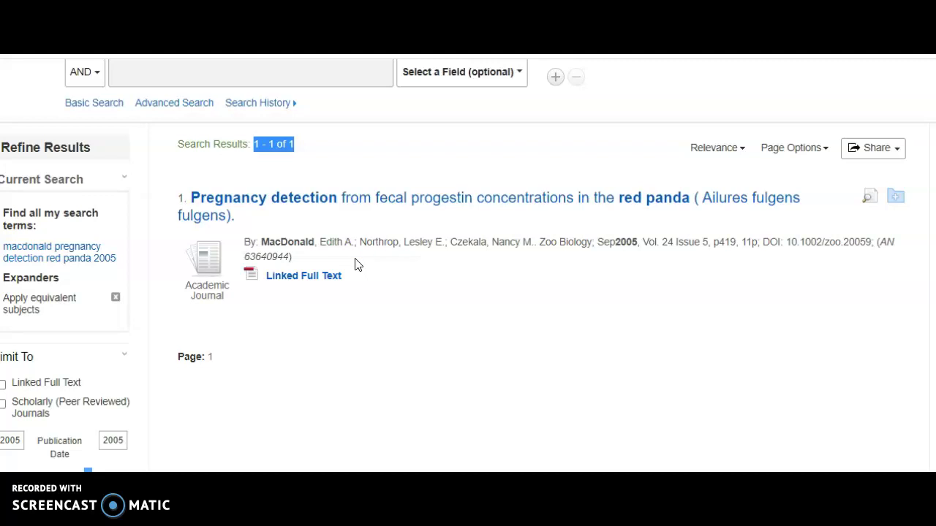
scroll(313, 236, "up", 2)
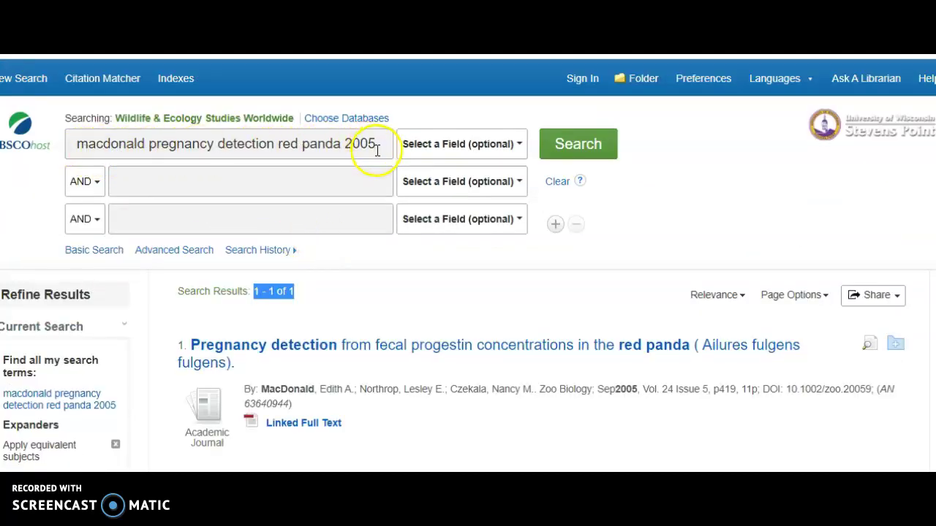
scroll(361, 245, "down", 2)
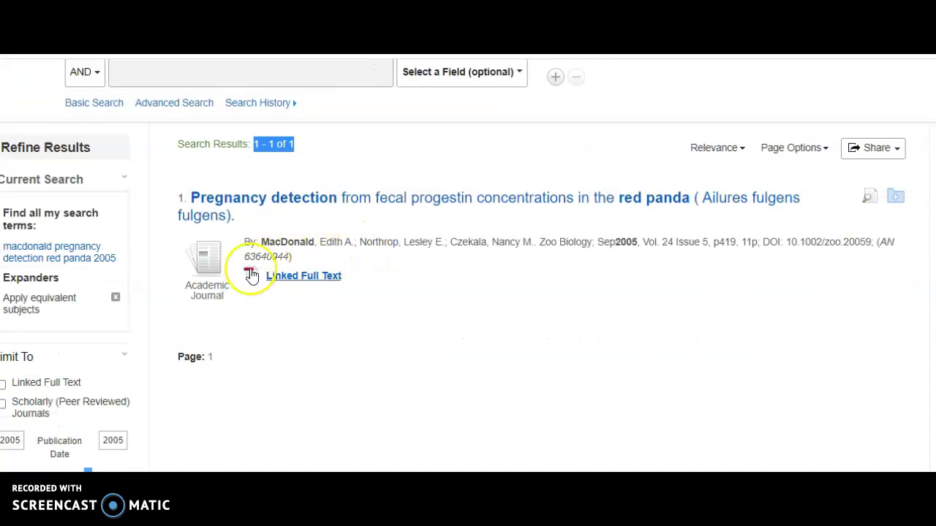
scroll(67, 172, "down", 2)
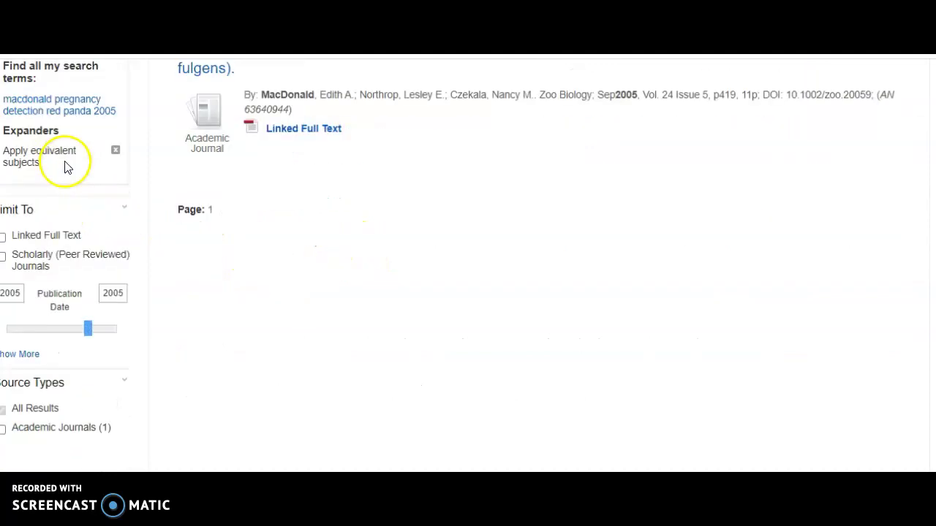
scroll(54, 247, "down", 1)
scroll(53, 251, "up", 3)
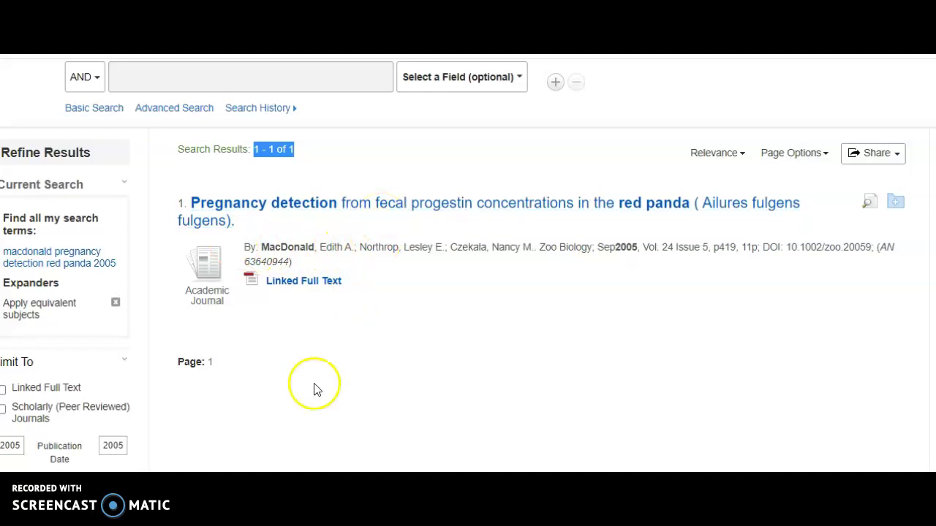
left_click(309, 349)
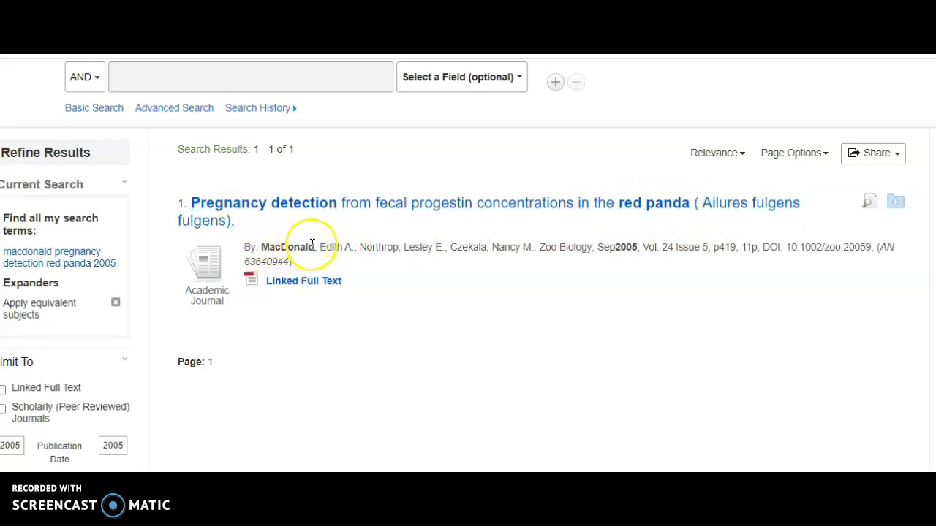
left_click_drag(615, 246, 638, 247)
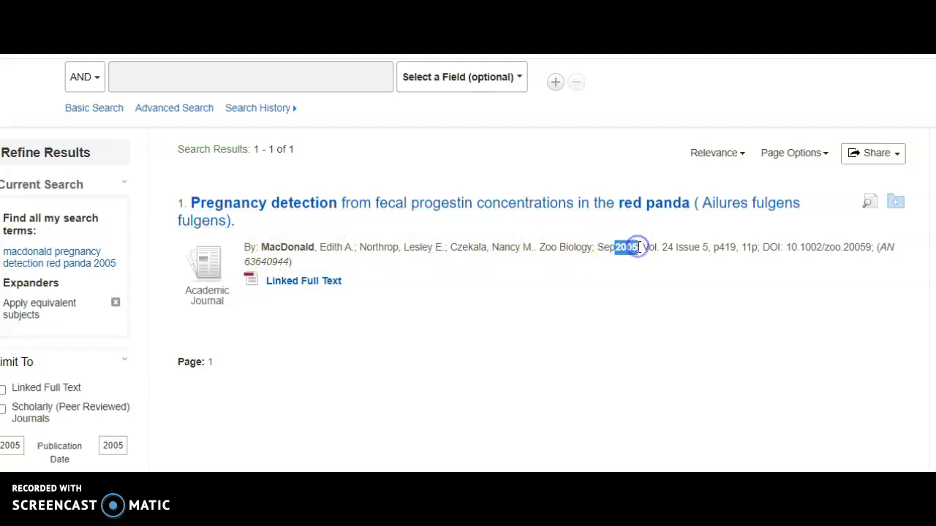